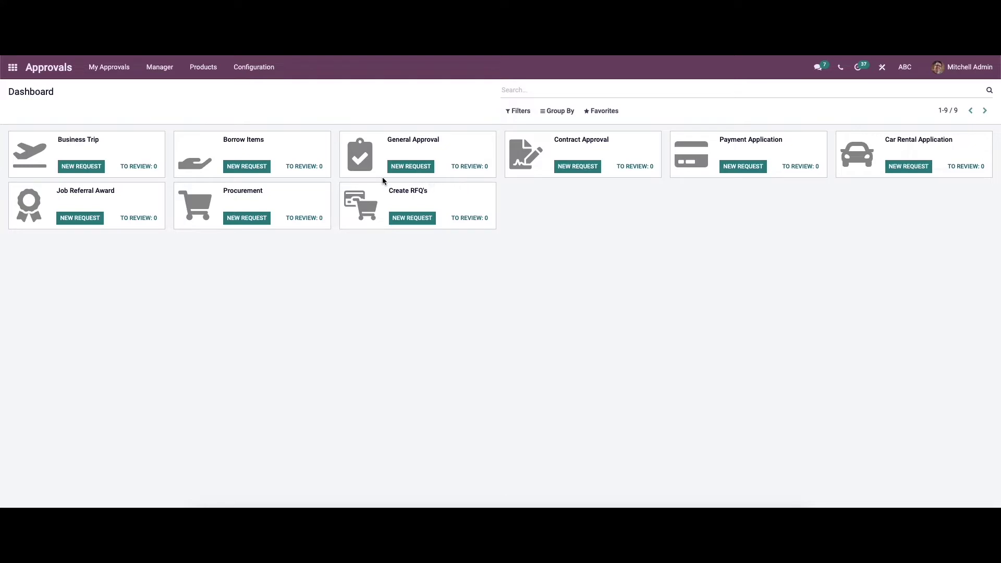
- Start a new General Approval request with the demo user as request owner
{"action": "left_click", "coordinate": [425, 169]}
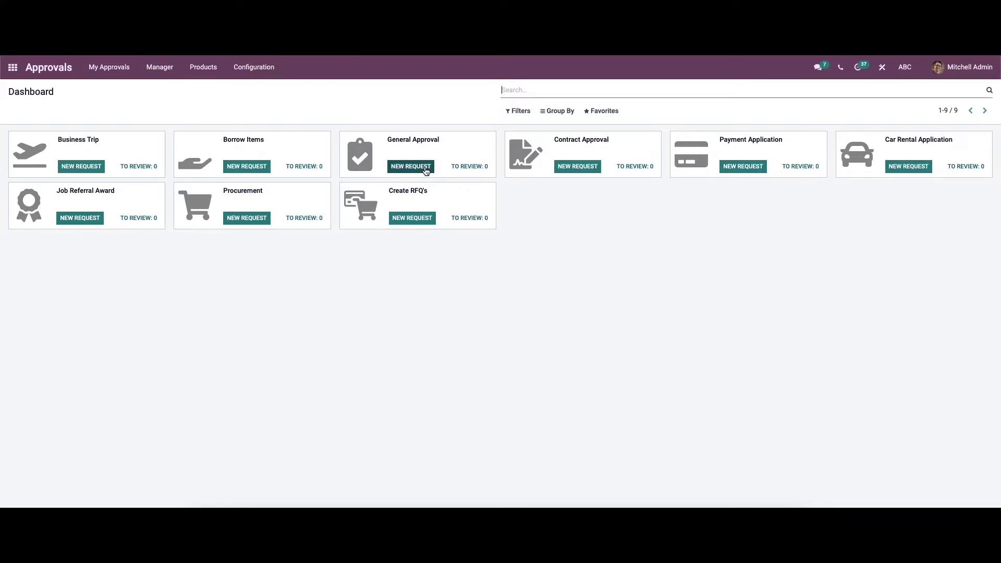
{"action": "left_click", "coordinate": [425, 170]}
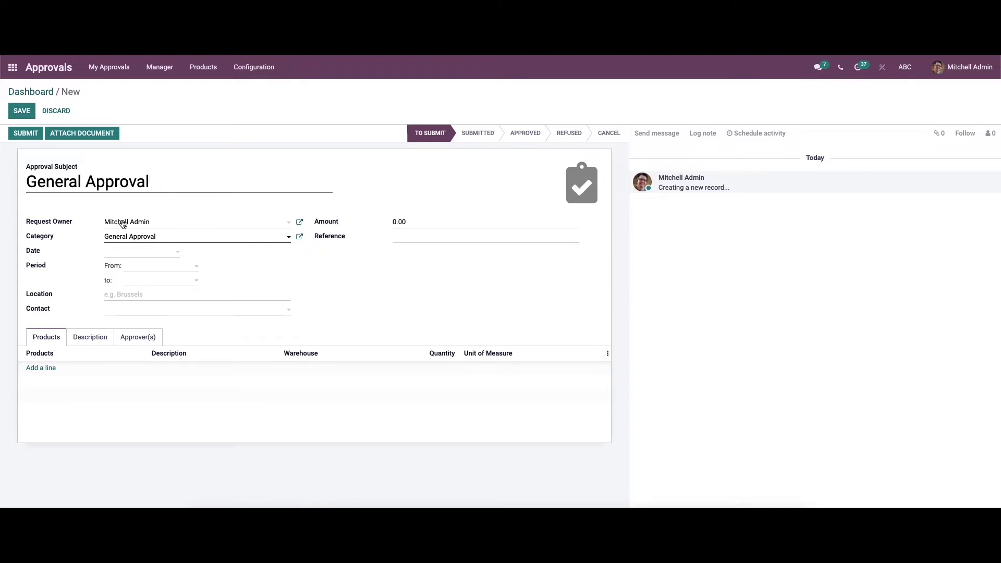
{"action": "left_click", "coordinate": [158, 226]}
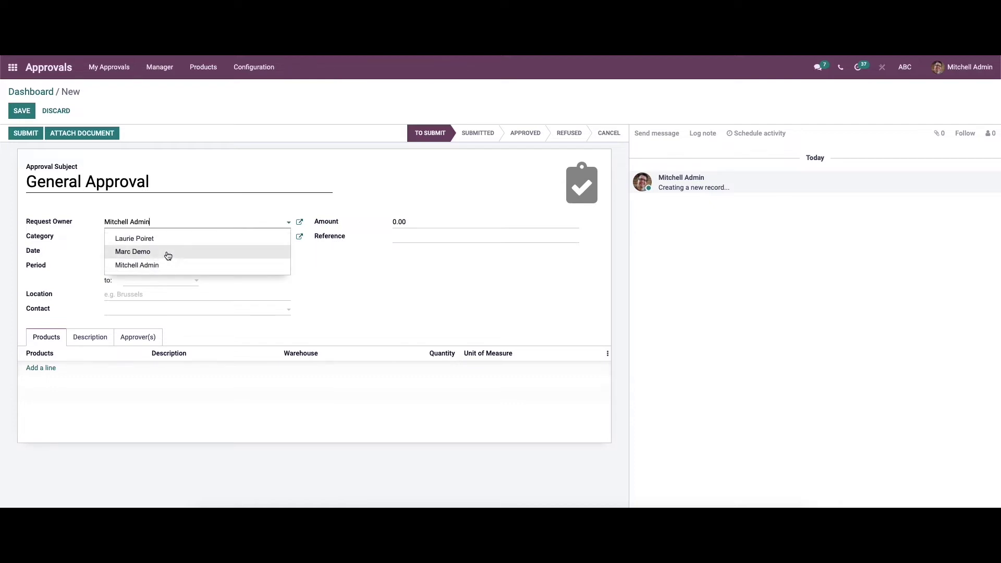
{"action": "left_click", "coordinate": [137, 251]}
- Browse the full approval category list via Search More, keeping General Approval
{"action": "left_click", "coordinate": [189, 242]}
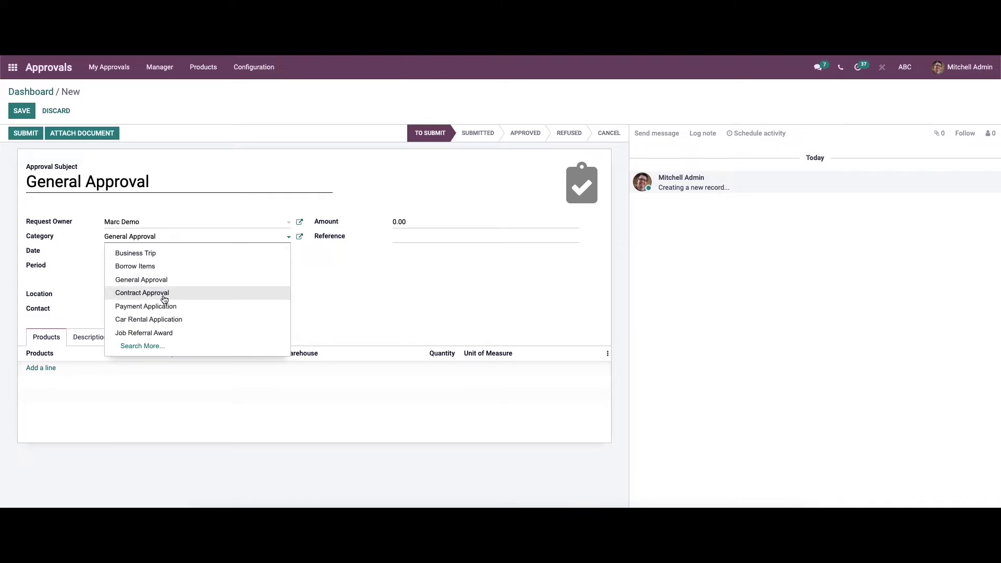
{"action": "left_click", "coordinate": [140, 346]}
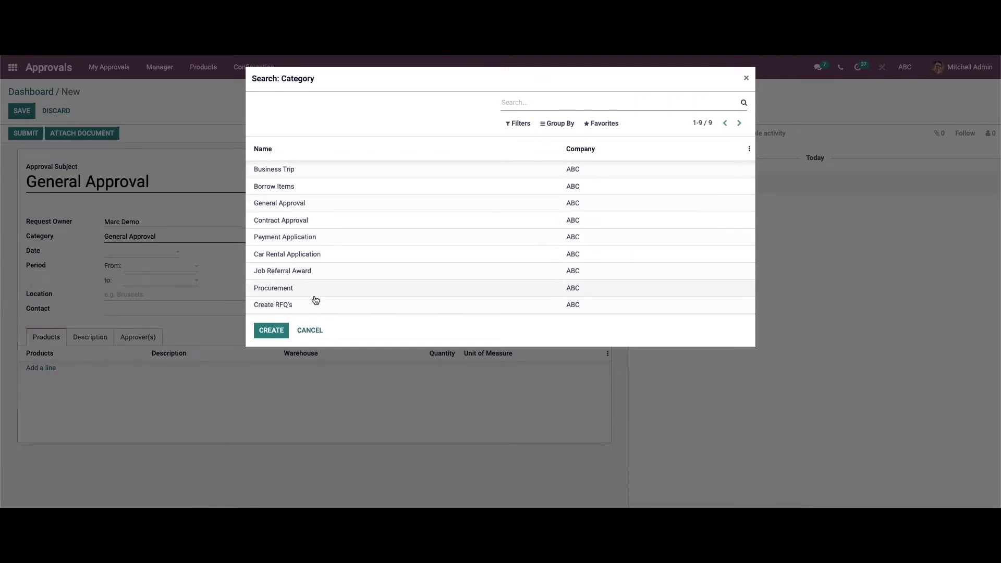
{"action": "left_click", "coordinate": [310, 330]}
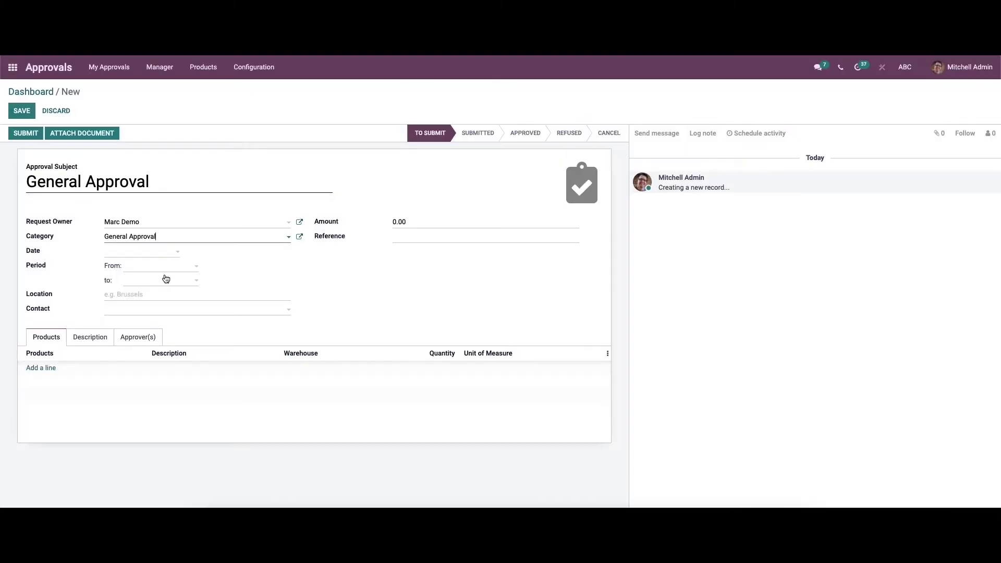
- Date the request 02/28/2022 with a period from 03/01/2022 to 03/08/2022
{"action": "left_click", "coordinate": [144, 250]}
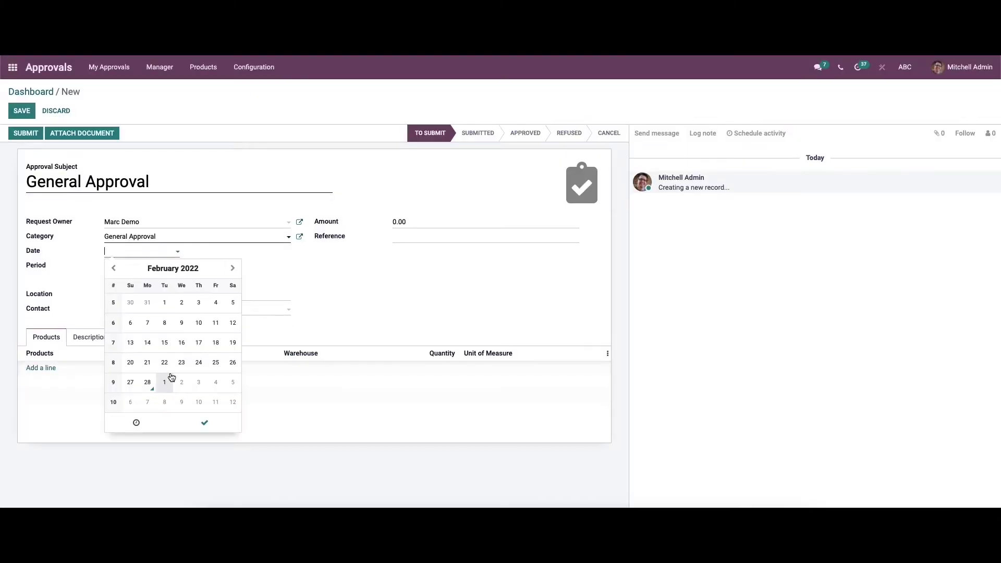
{"action": "left_click", "coordinate": [147, 382]}
{"action": "left_click", "coordinate": [204, 422]}
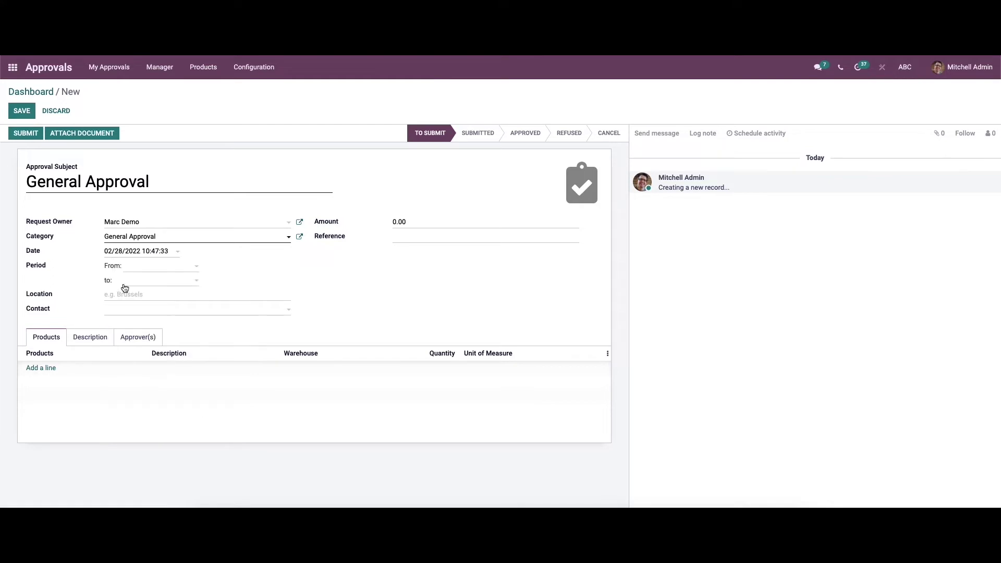
{"action": "left_click", "coordinate": [140, 265]}
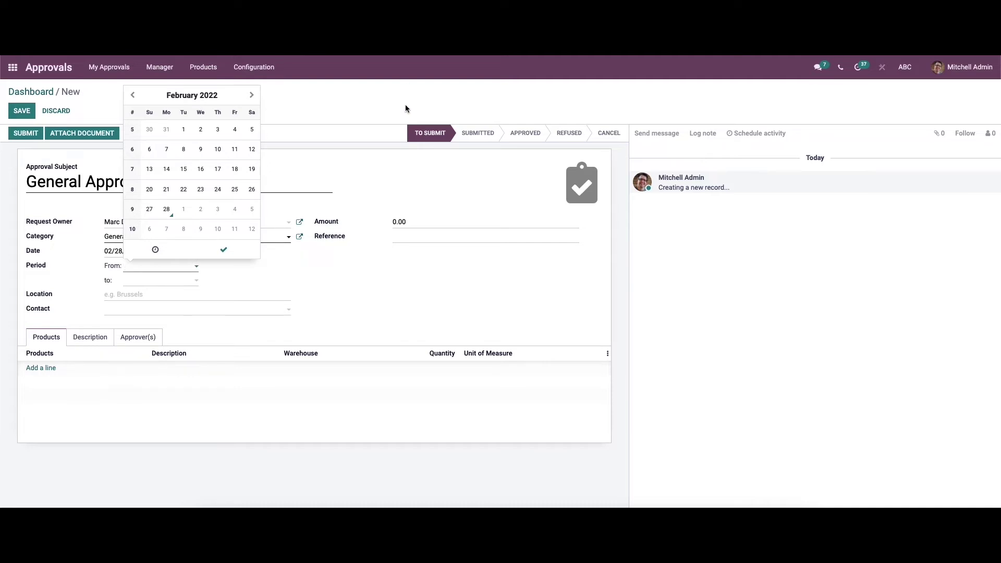
{"action": "left_click", "coordinate": [182, 210]}
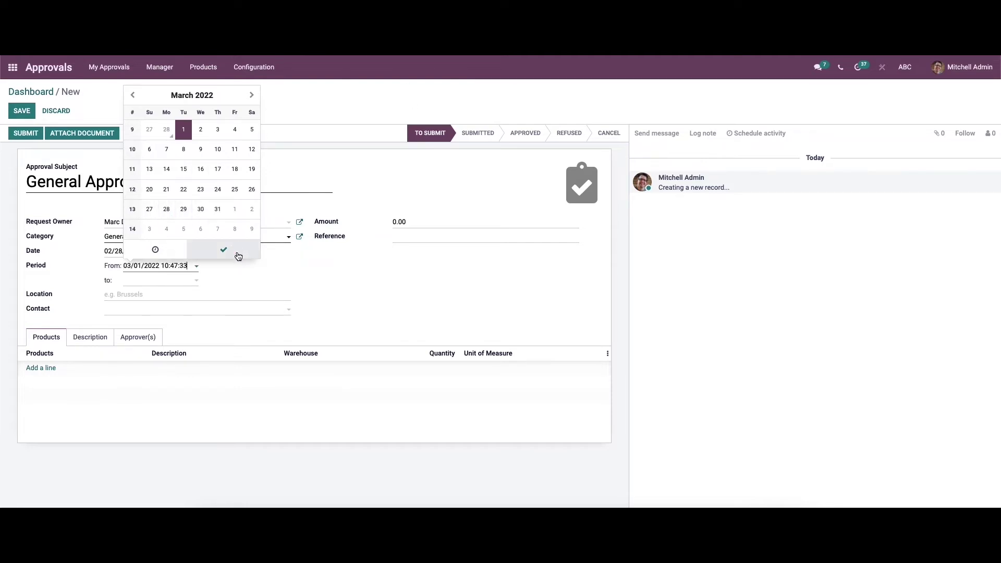
{"action": "left_click", "coordinate": [230, 254]}
{"action": "left_click", "coordinate": [170, 279]}
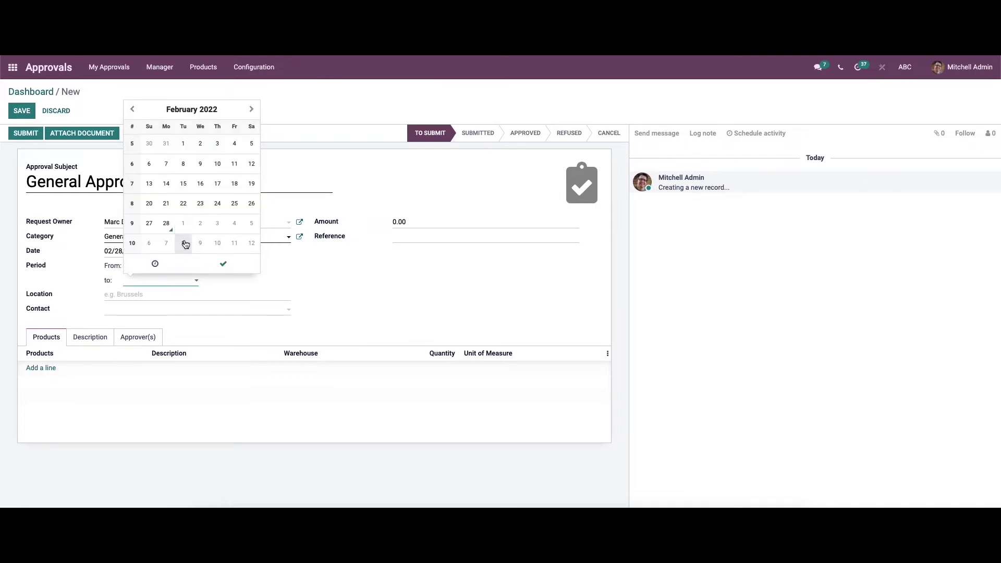
{"action": "left_click", "coordinate": [185, 244]}
{"action": "left_click", "coordinate": [221, 267]}
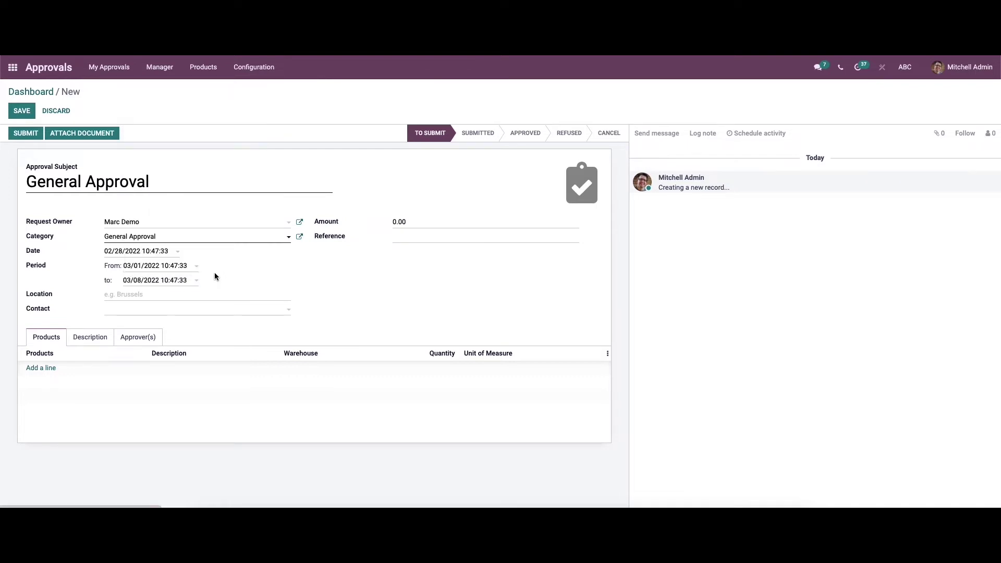
- Enter Canada as the location, leaving contact, amount and reference empty
{"action": "left_click", "coordinate": [125, 295]}
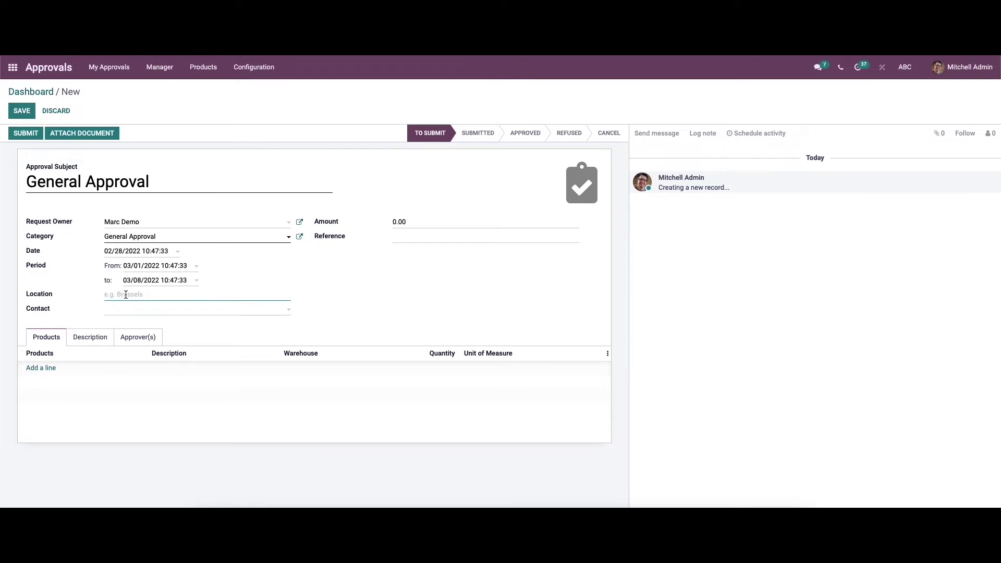
{"action": "type", "text": "Canada"}
{"action": "left_click", "coordinate": [134, 313]}
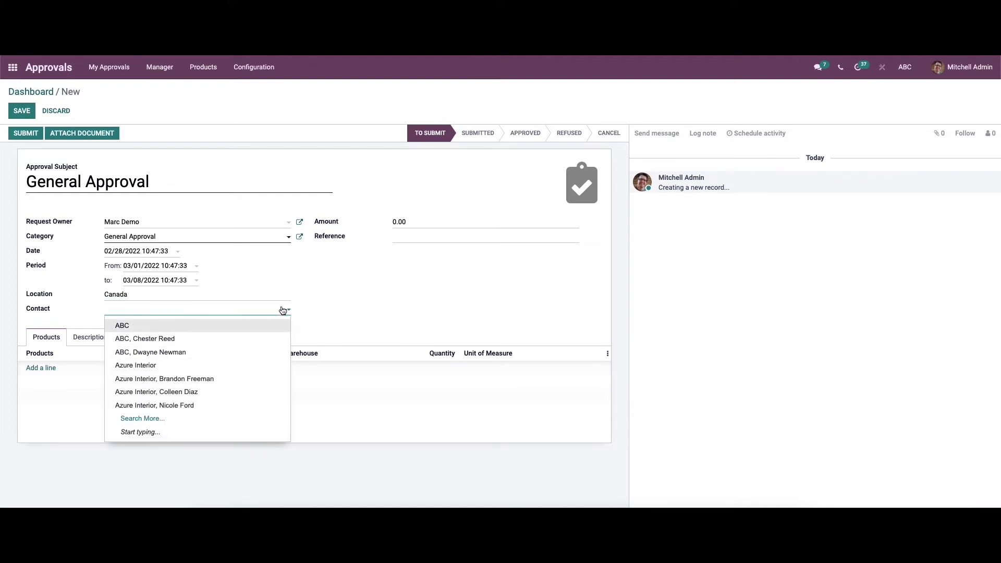
{"action": "left_click", "coordinate": [319, 302]}
{"action": "left_click", "coordinate": [397, 223]}
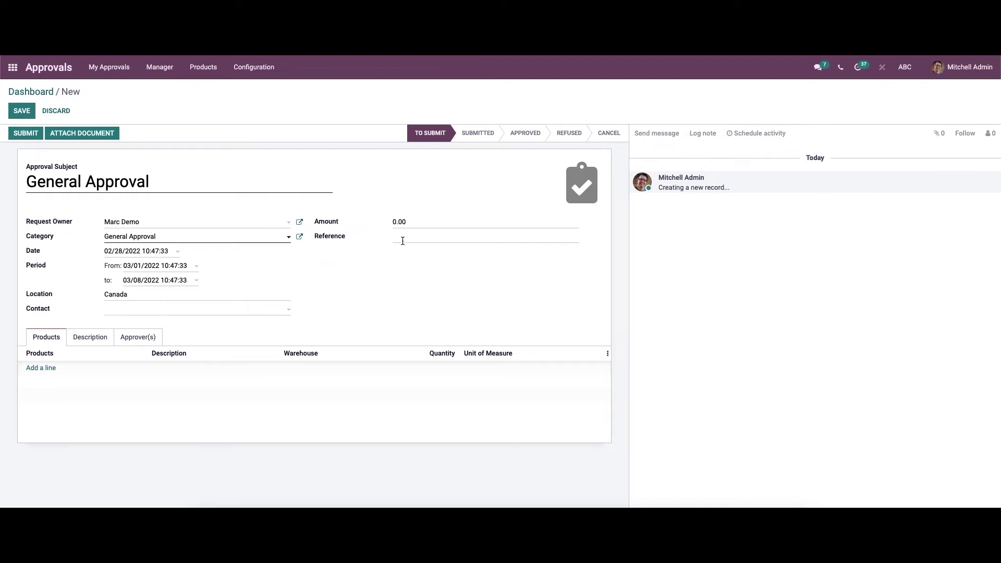
{"action": "left_click", "coordinate": [402, 240]}
{"action": "left_click", "coordinate": [231, 325]}
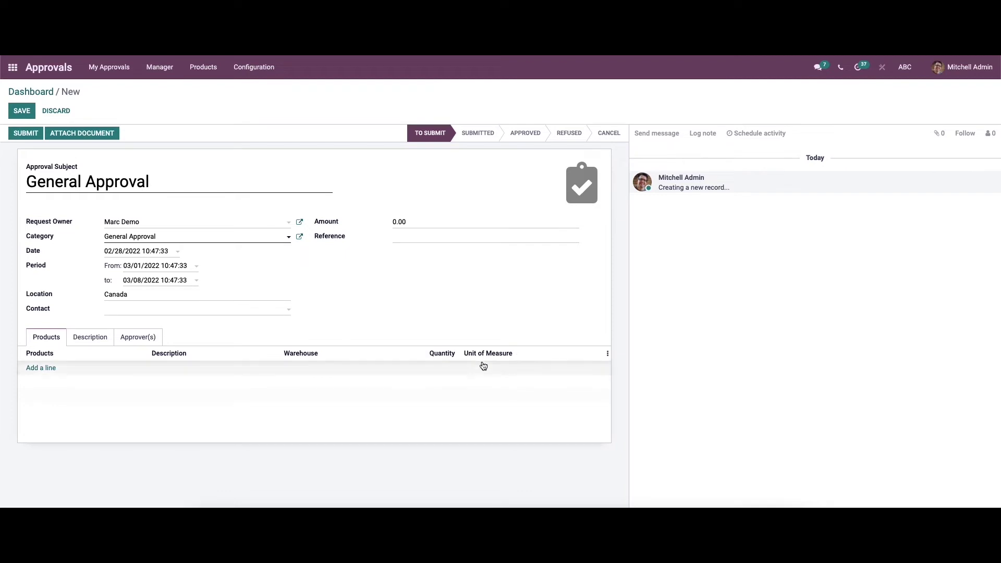
- Add a single [CONS_25630] Screw product line, then start writing in the Description tab
{"action": "left_click", "coordinate": [40, 368]}
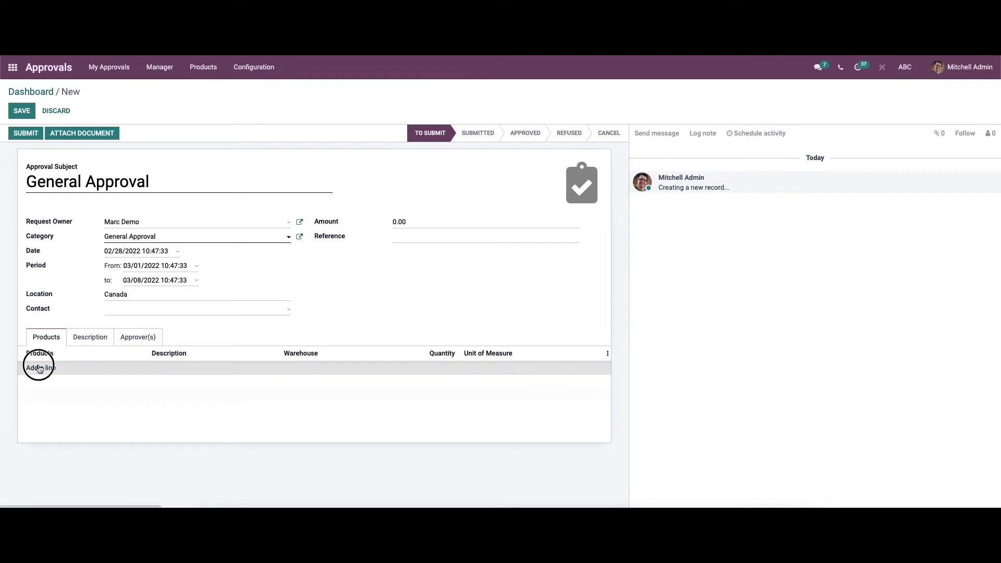
{"action": "left_click", "coordinate": [65, 369]}
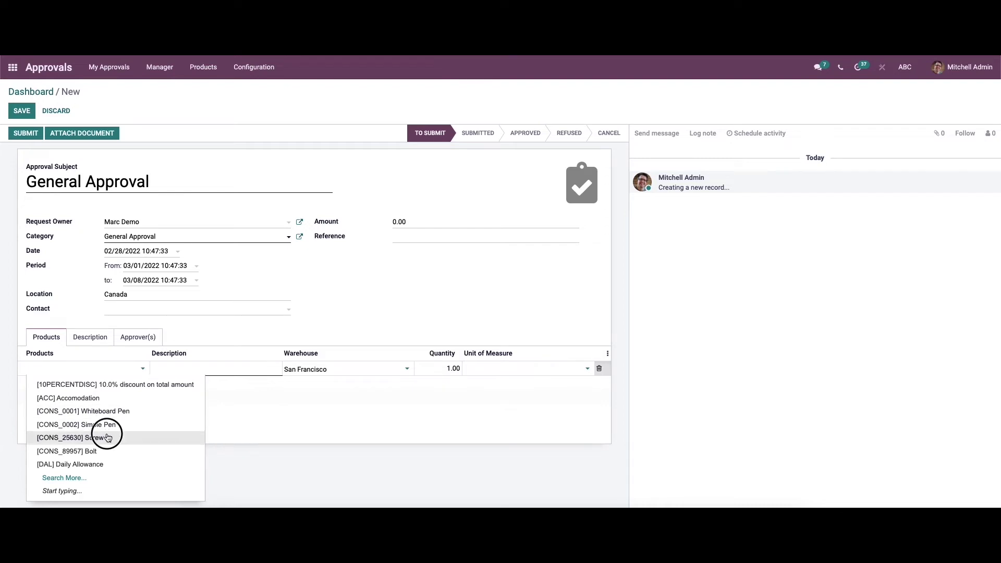
{"action": "left_click", "coordinate": [106, 437]}
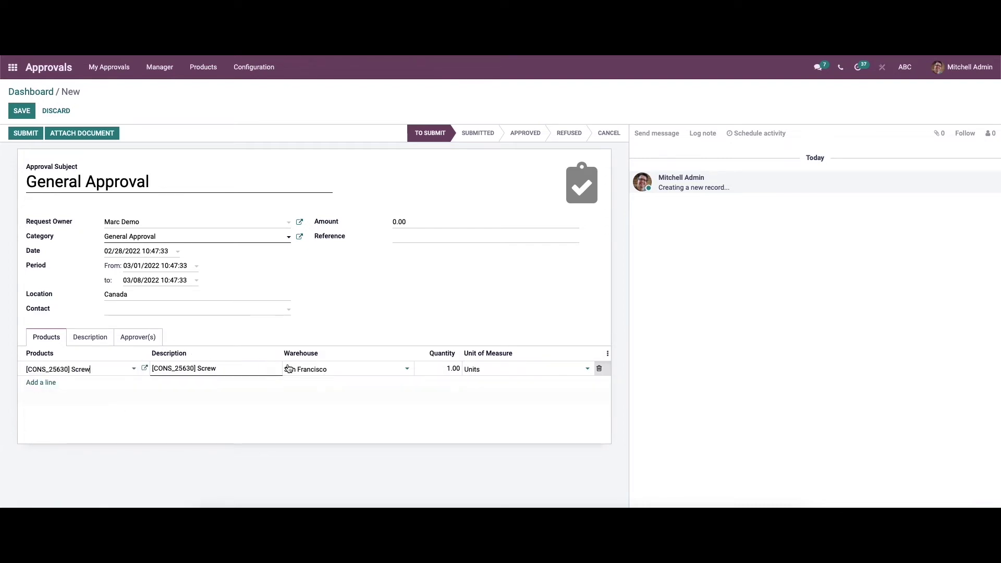
{"action": "left_click", "coordinate": [44, 383]}
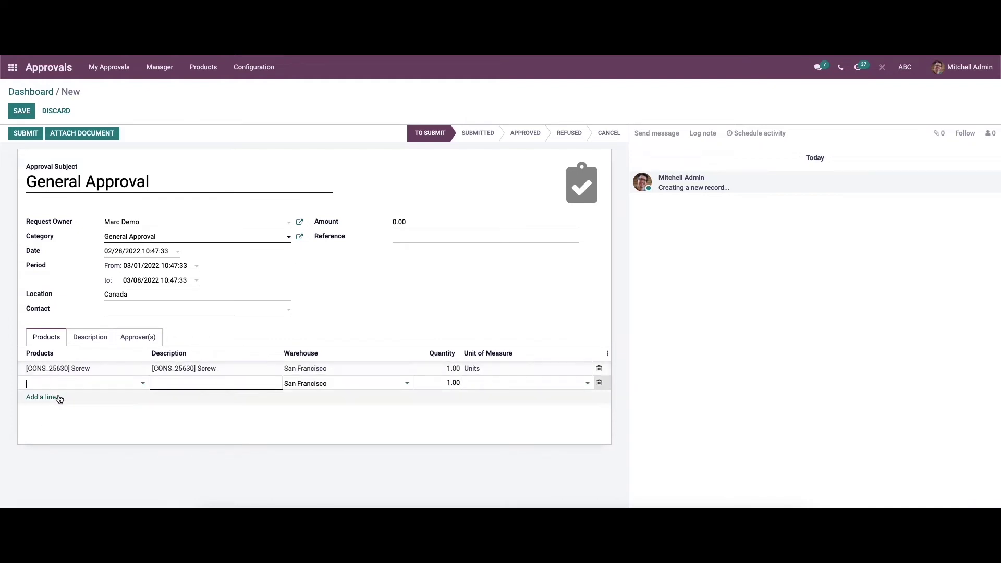
{"action": "left_click", "coordinate": [422, 399]}
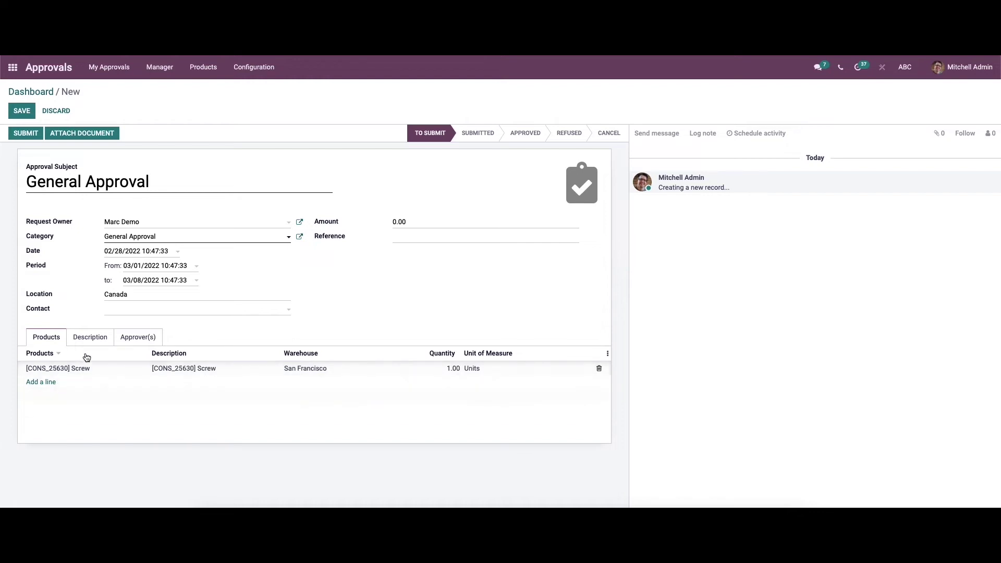
{"action": "left_click", "coordinate": [92, 338]}
{"action": "left_click", "coordinate": [41, 362]}
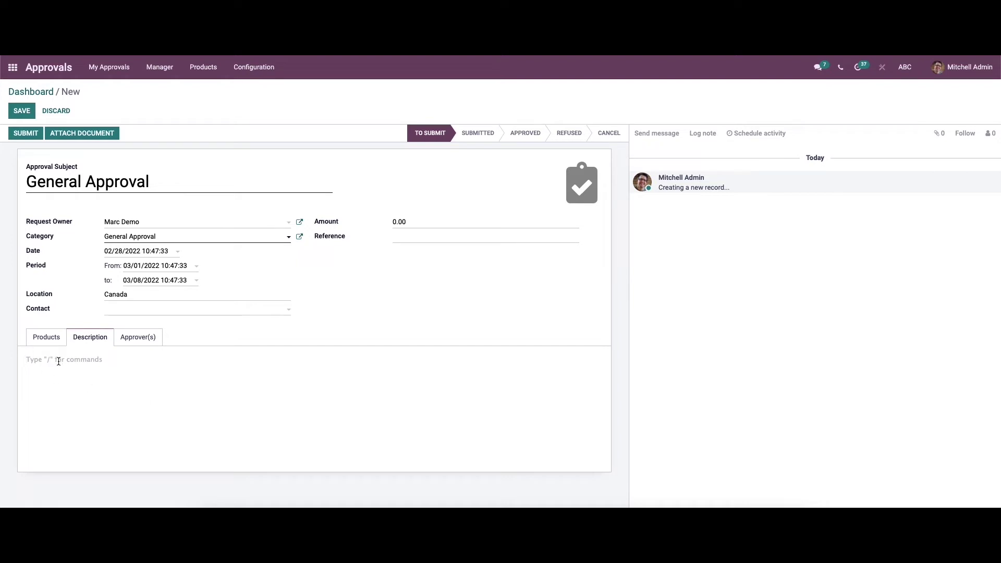
- Make the admin approver required and discard the extra empty approver line
{"action": "left_click", "coordinate": [138, 337]}
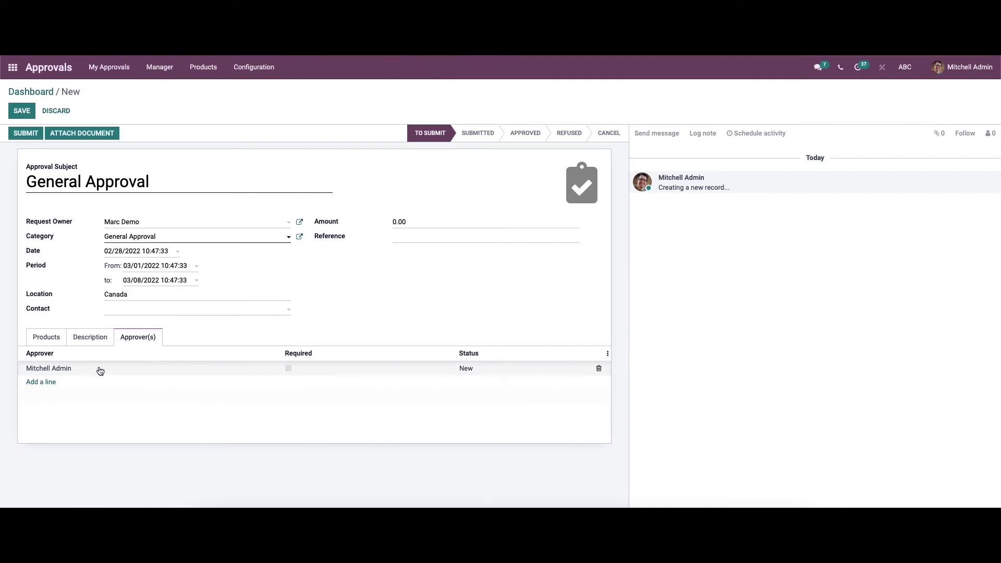
{"action": "left_click", "coordinate": [286, 374]}
{"action": "left_click", "coordinate": [289, 368]}
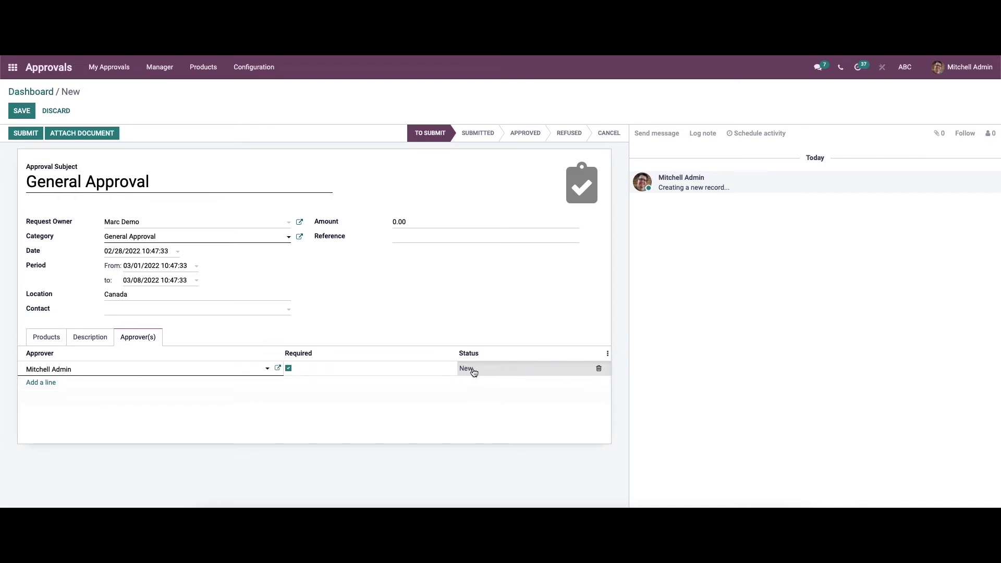
{"action": "left_click", "coordinate": [500, 391]}
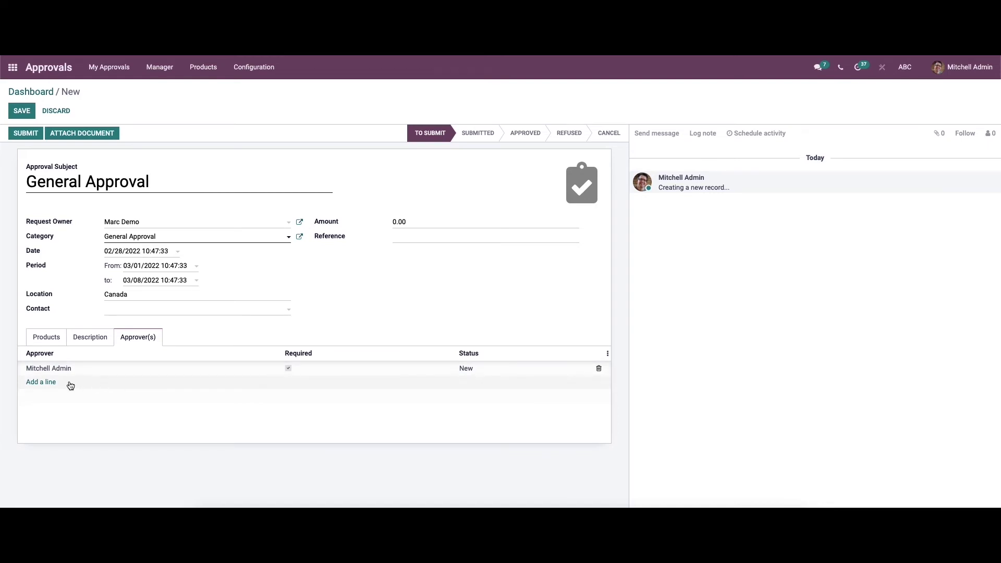
{"action": "left_click", "coordinate": [42, 382]}
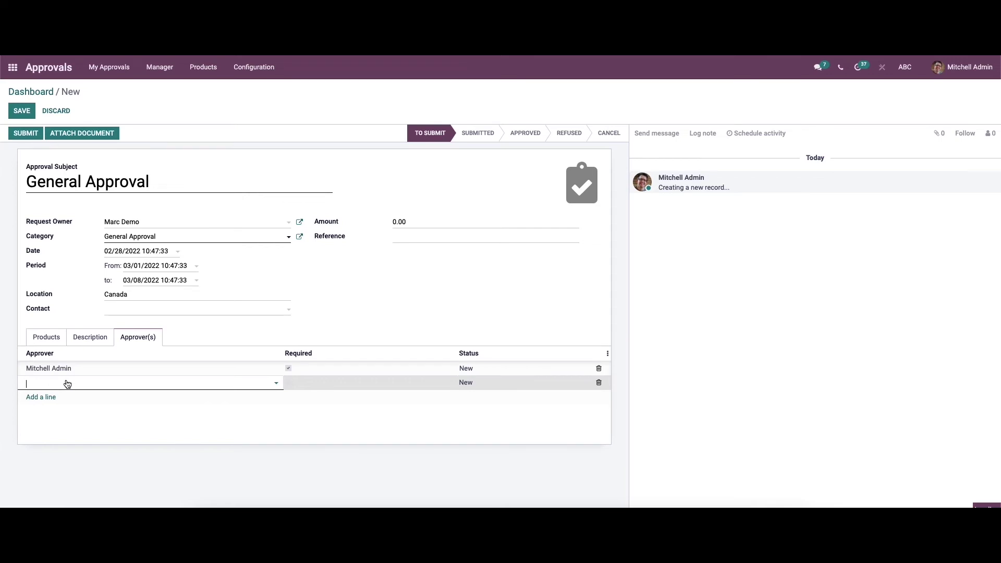
{"action": "left_click", "coordinate": [65, 384]}
{"action": "left_click", "coordinate": [360, 415]}
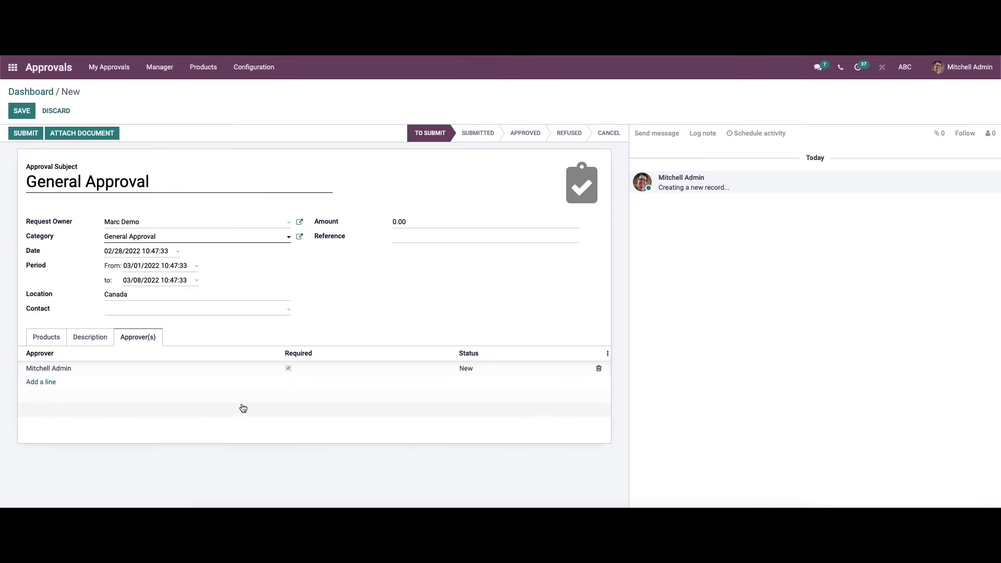
- Save the request; submitting fails with an error requiring an attached document
{"action": "left_click", "coordinate": [23, 112]}
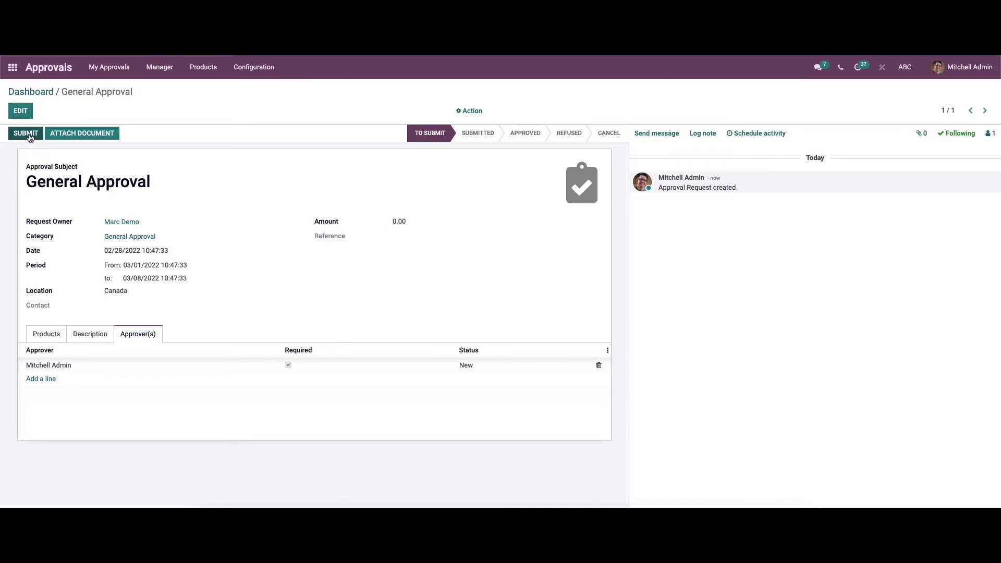
{"action": "left_click", "coordinate": [29, 136]}
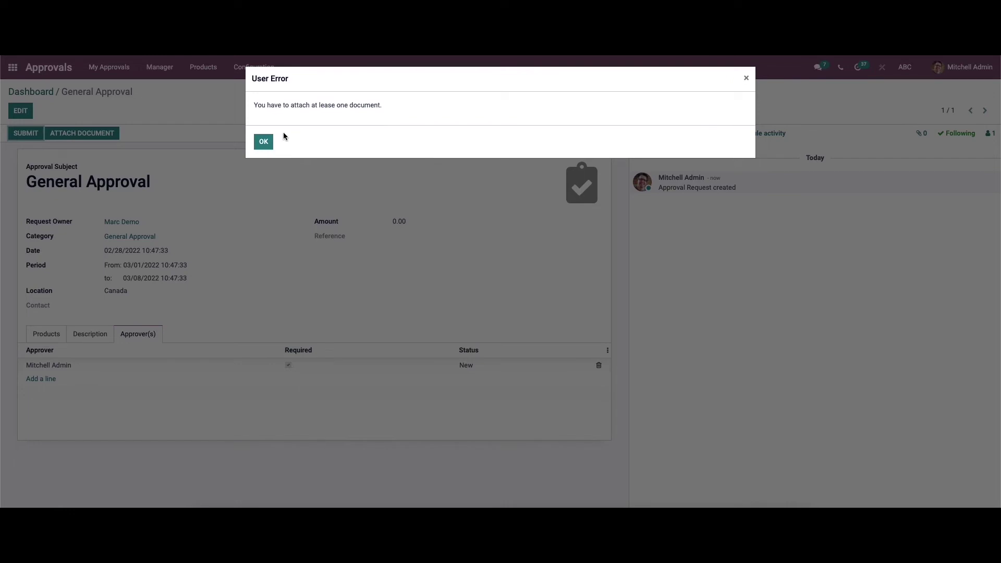
{"action": "left_click", "coordinate": [264, 142]}
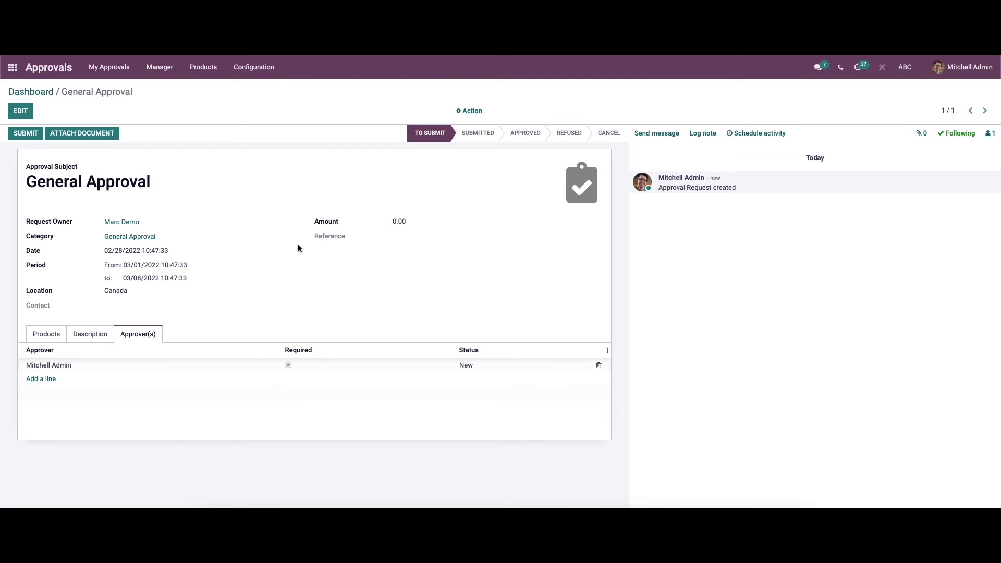
- Attach Untitled.m4a from the Documents folder and submit the request
{"action": "left_click", "coordinate": [79, 134]}
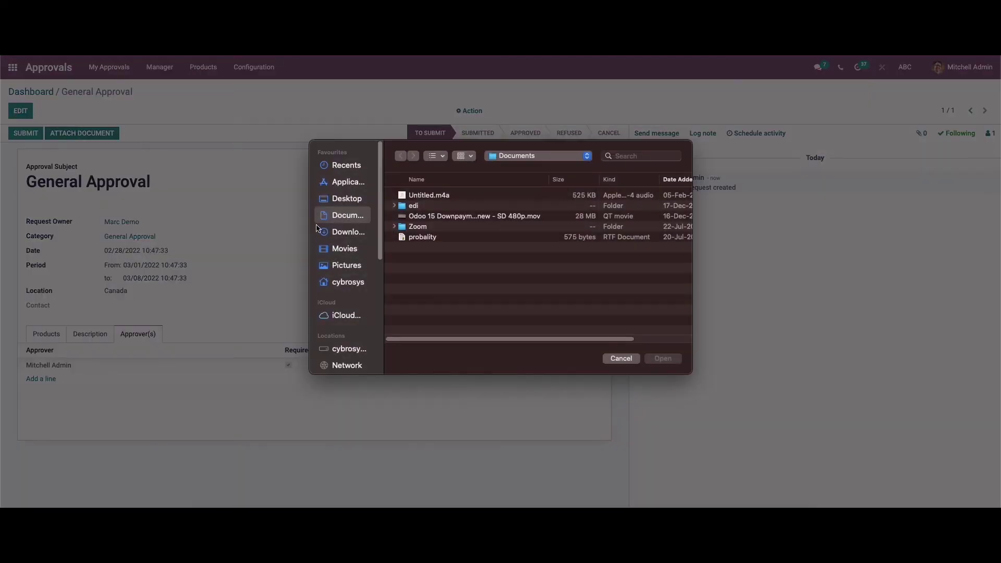
{"action": "left_click", "coordinate": [349, 234]}
{"action": "left_click", "coordinate": [347, 215]}
{"action": "left_click", "coordinate": [440, 197]}
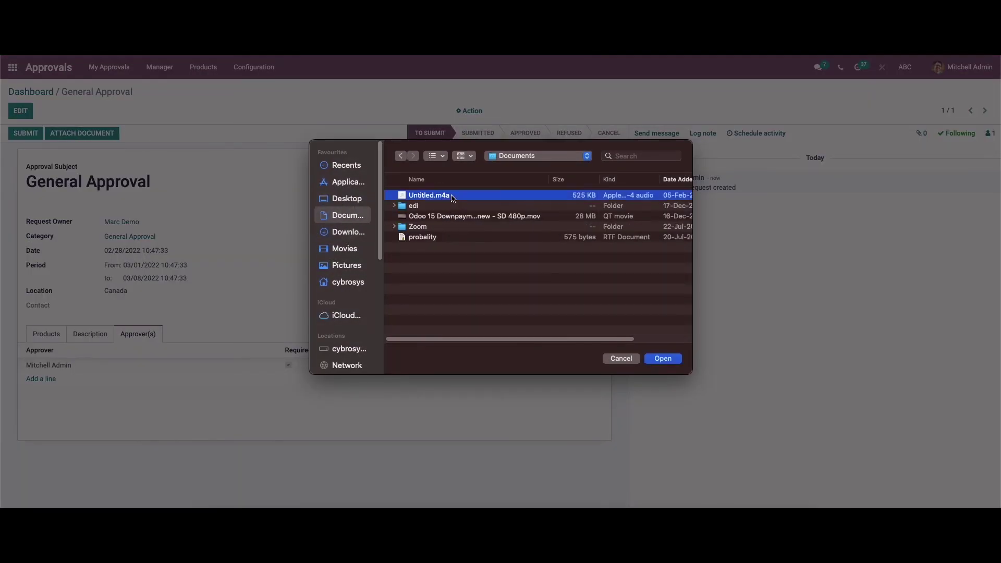
{"action": "left_click", "coordinate": [656, 360]}
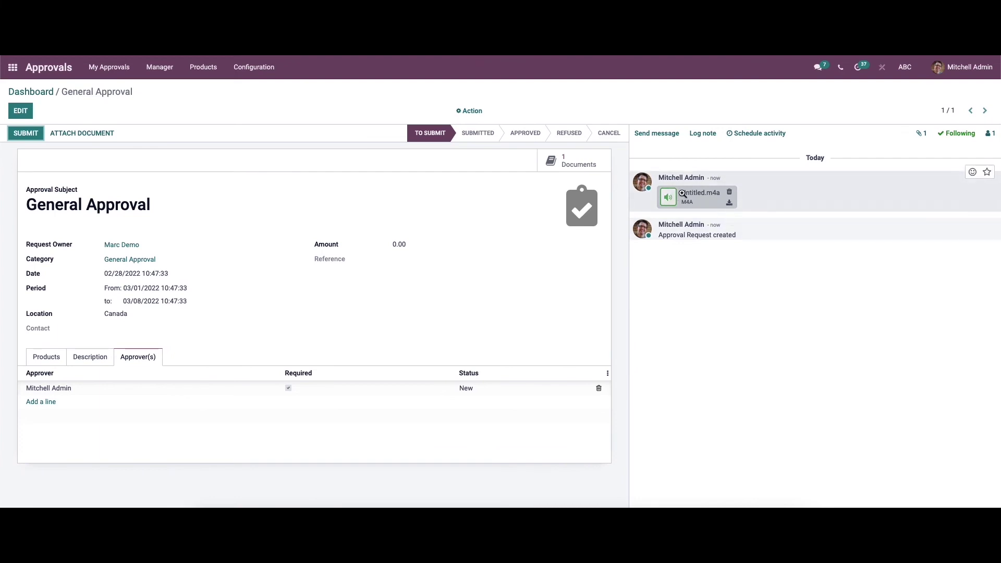
{"action": "left_click", "coordinate": [27, 134]}
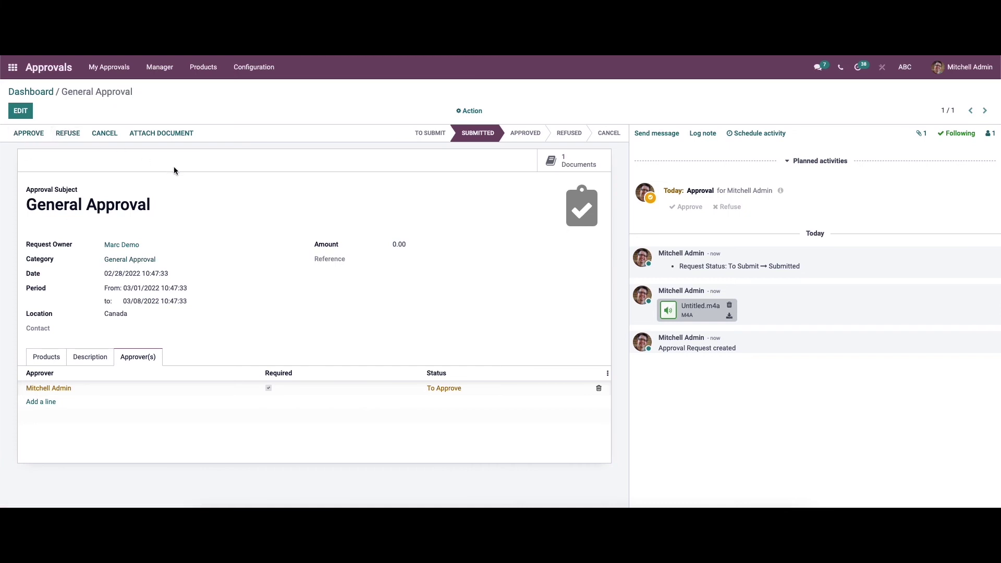
- Approve the submitted request from its planned Approval activity in the chatter
{"action": "left_click", "coordinate": [688, 206]}
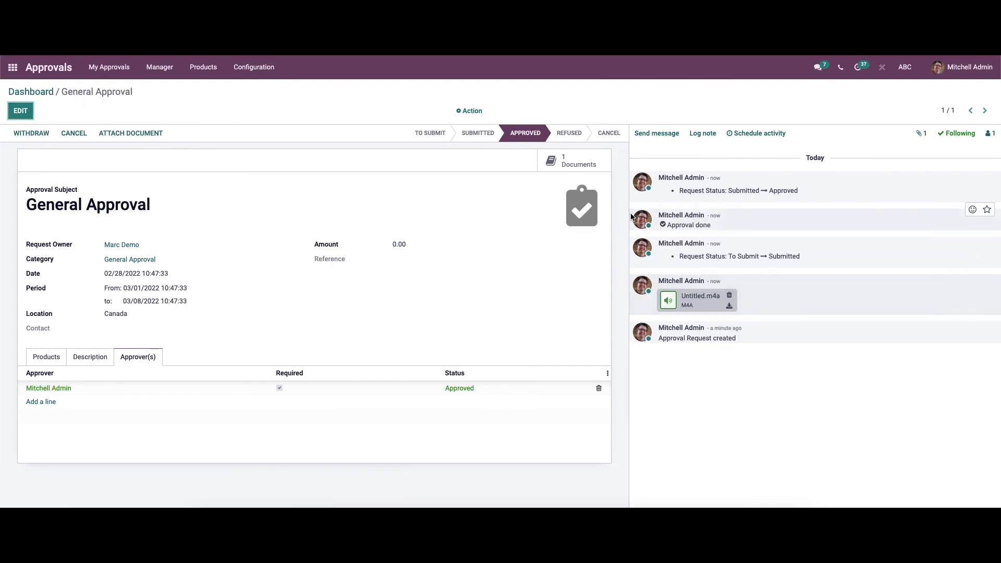